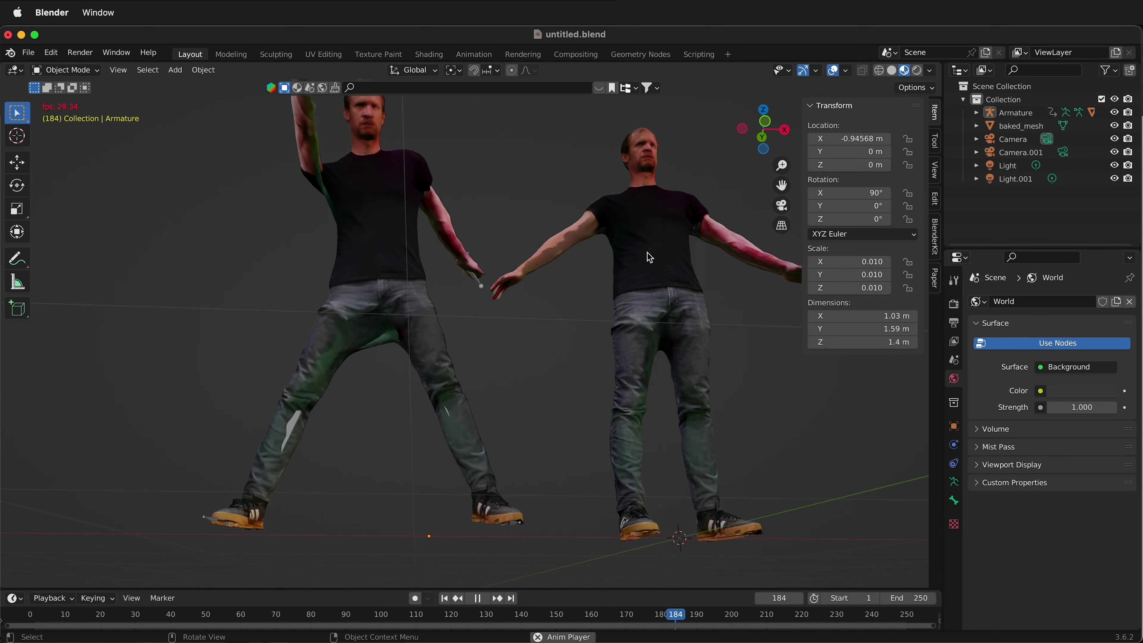
# - Orbit the Blender viewport to watch the dancing figure beside the original scanned mesh
pyautogui.moveTo(617, 318); pyautogui.dragTo(434, 319, button='middle')
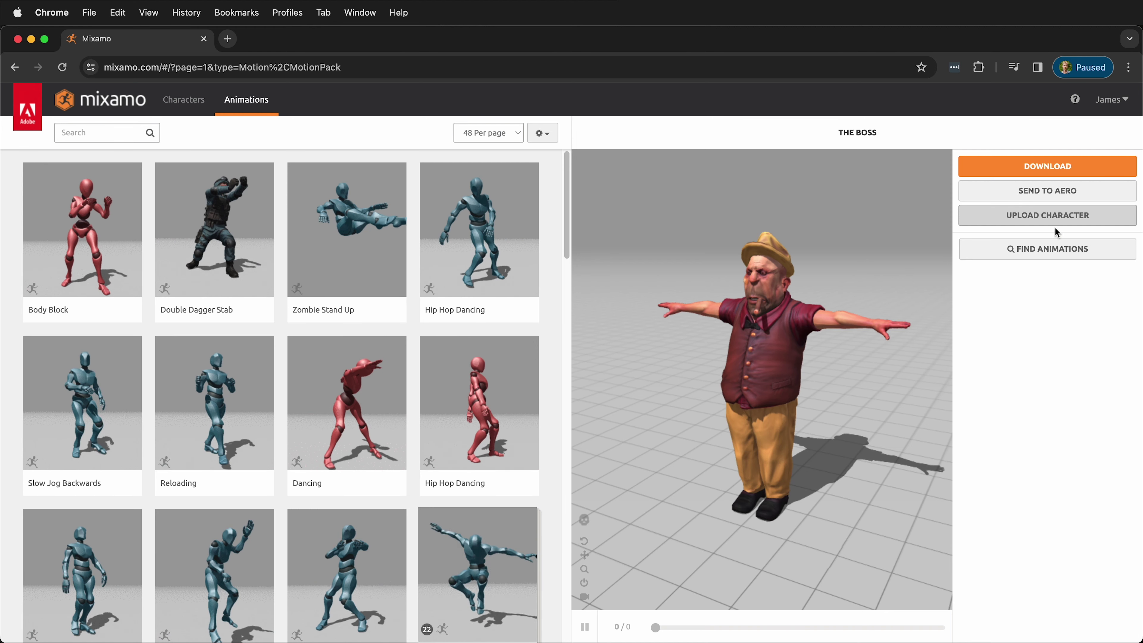
# - Upload the scanned character file, then rotate it a full turn on Y to confirm it faces front
pyautogui.click(1040, 217)
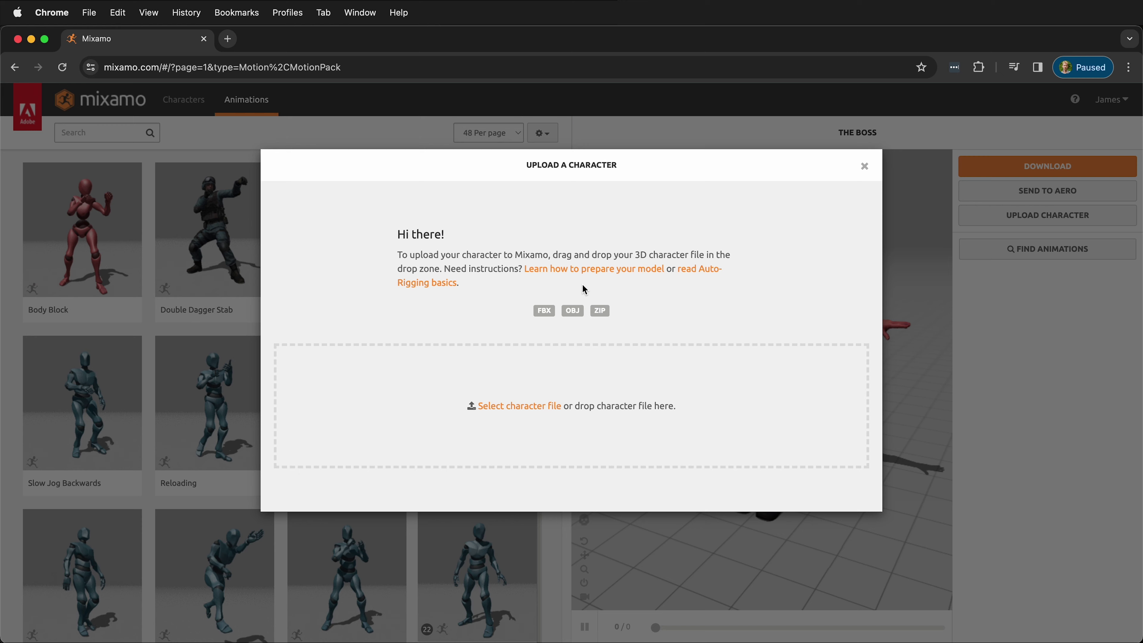
pyautogui.click(487, 407)
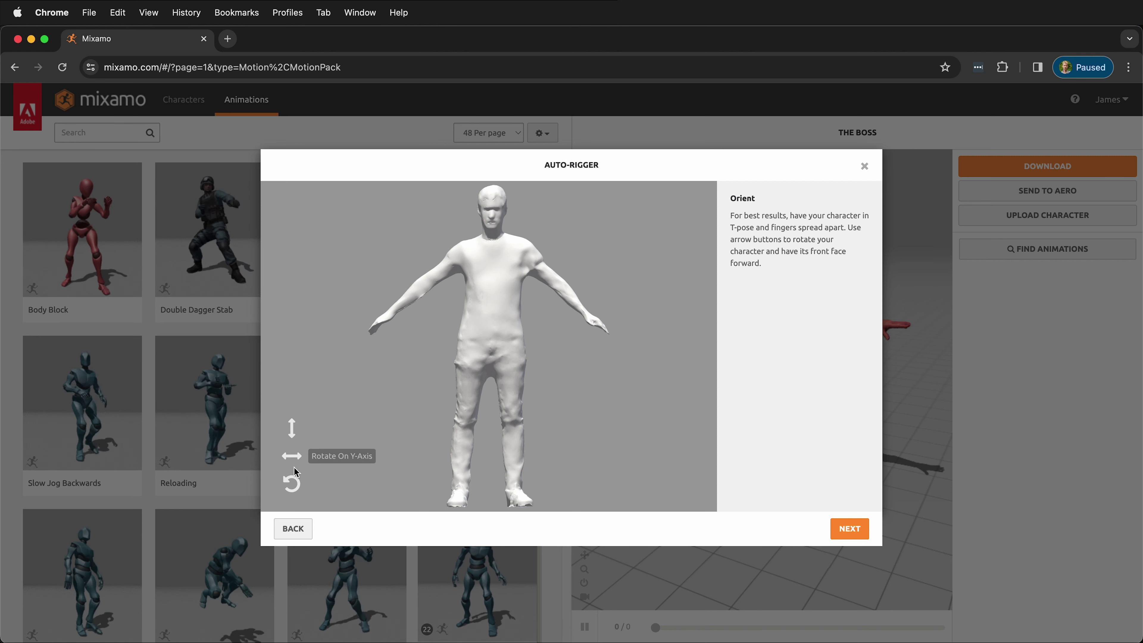
pyautogui.click(294, 457)
pyautogui.click(295, 457)
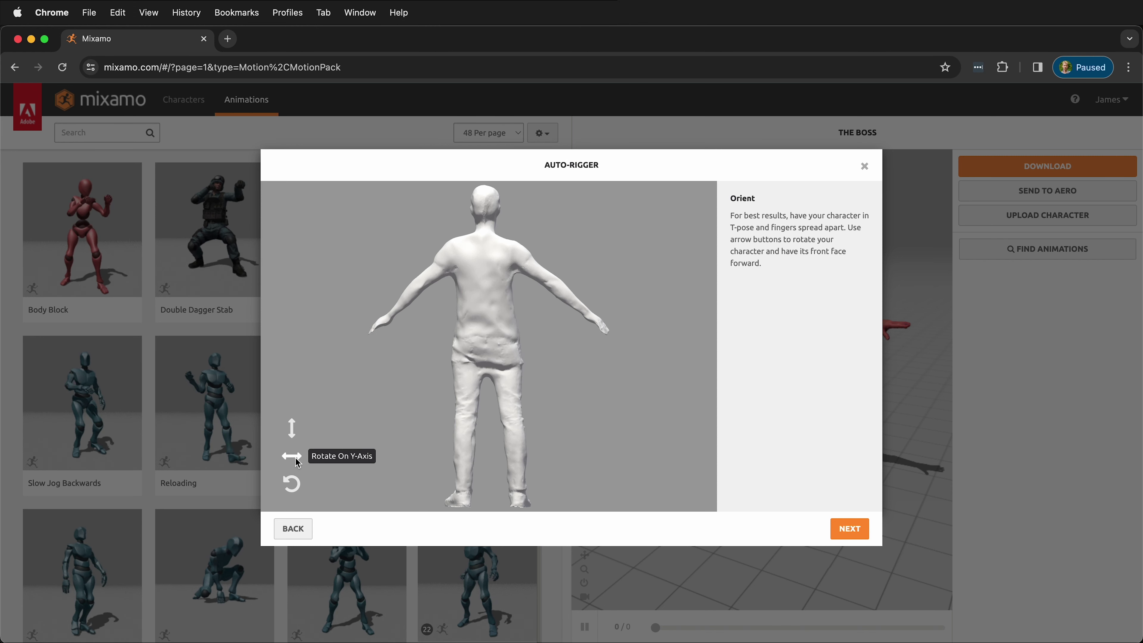
pyautogui.click(294, 457)
pyautogui.click(295, 457)
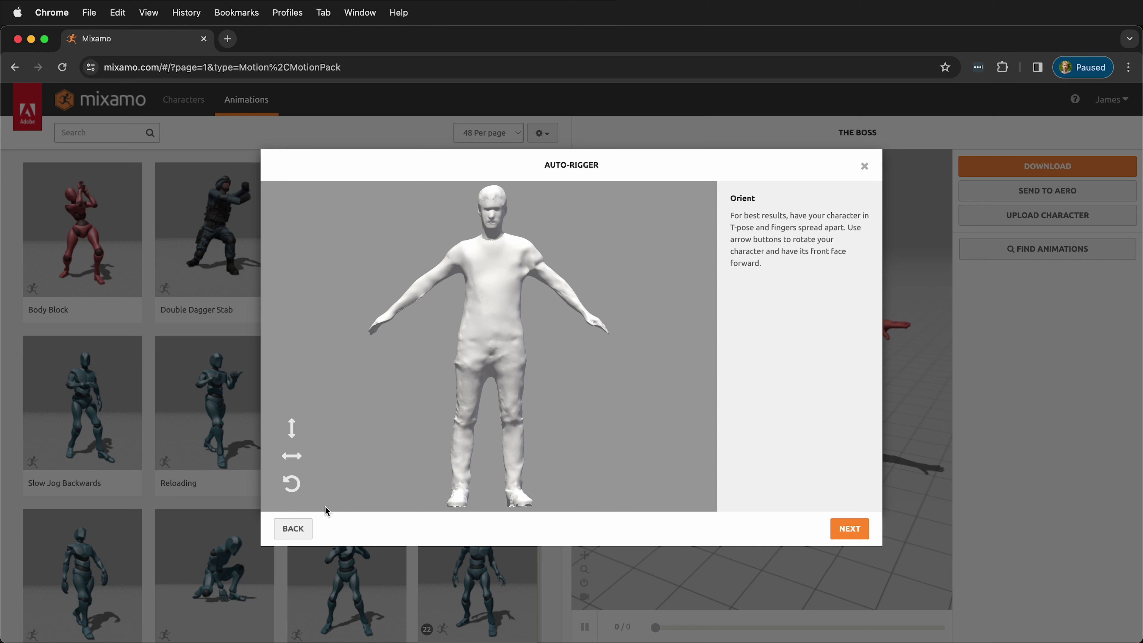
# - Drag the chin, wrist, elbow, knee and groin markers onto the scanned body
pyautogui.click(838, 534)
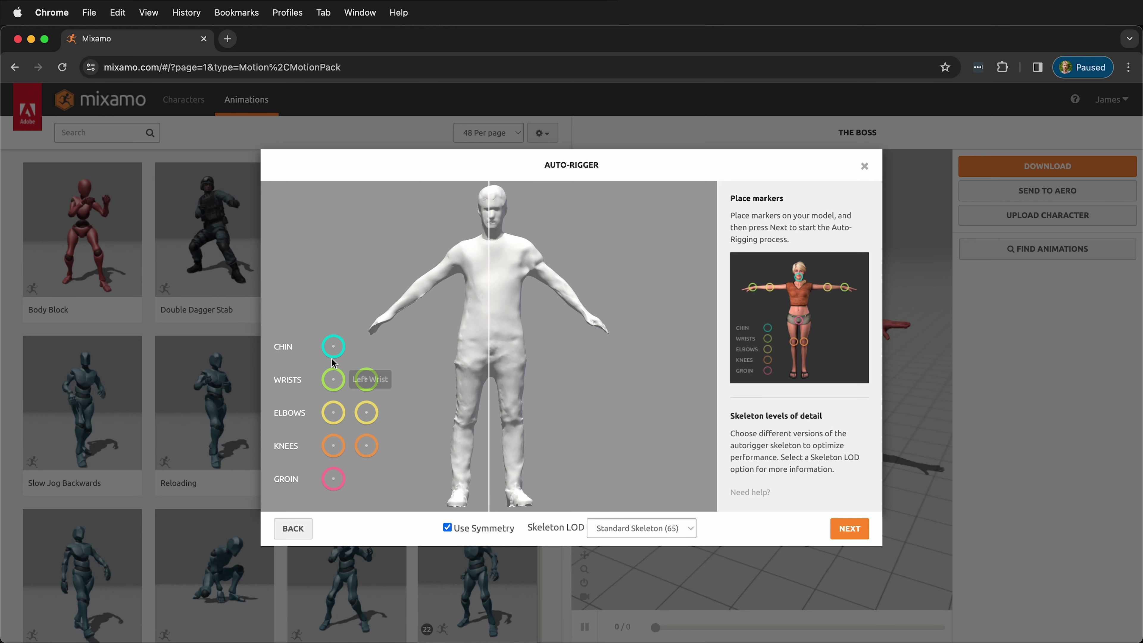
pyautogui.moveTo(335, 356)
pyautogui.mouseDown()
pyautogui.moveTo(454, 243)
pyautogui.moveTo(500, 225)
pyautogui.moveTo(493, 232)
pyautogui.mouseUp()
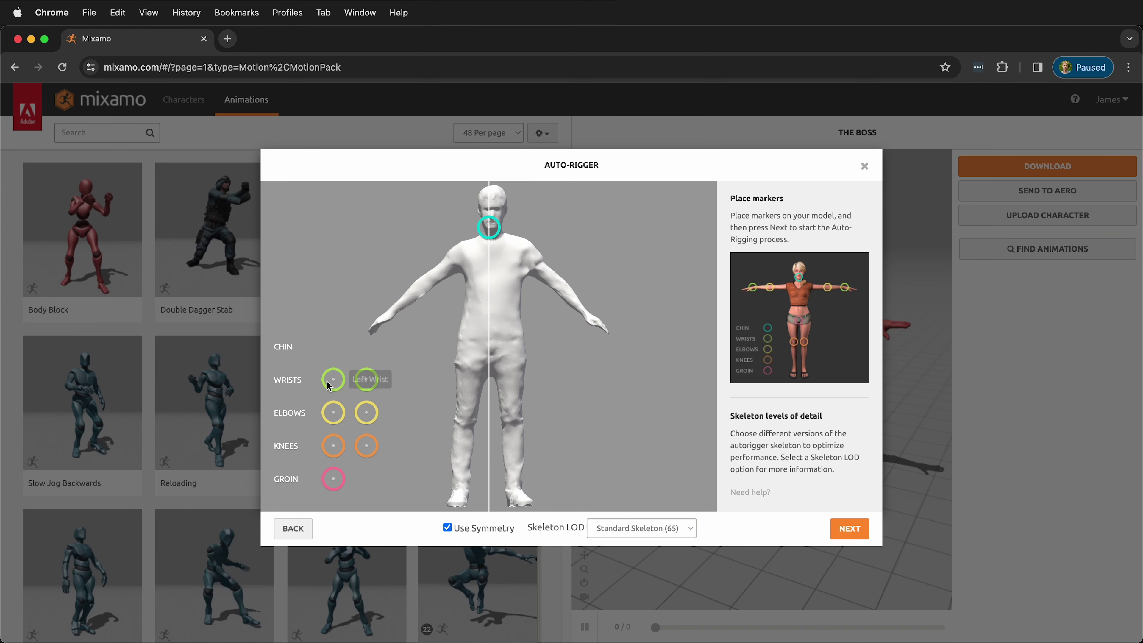
pyautogui.moveTo(330, 385); pyautogui.dragTo(385, 319)
pyautogui.moveTo(330, 419); pyautogui.dragTo(422, 287)
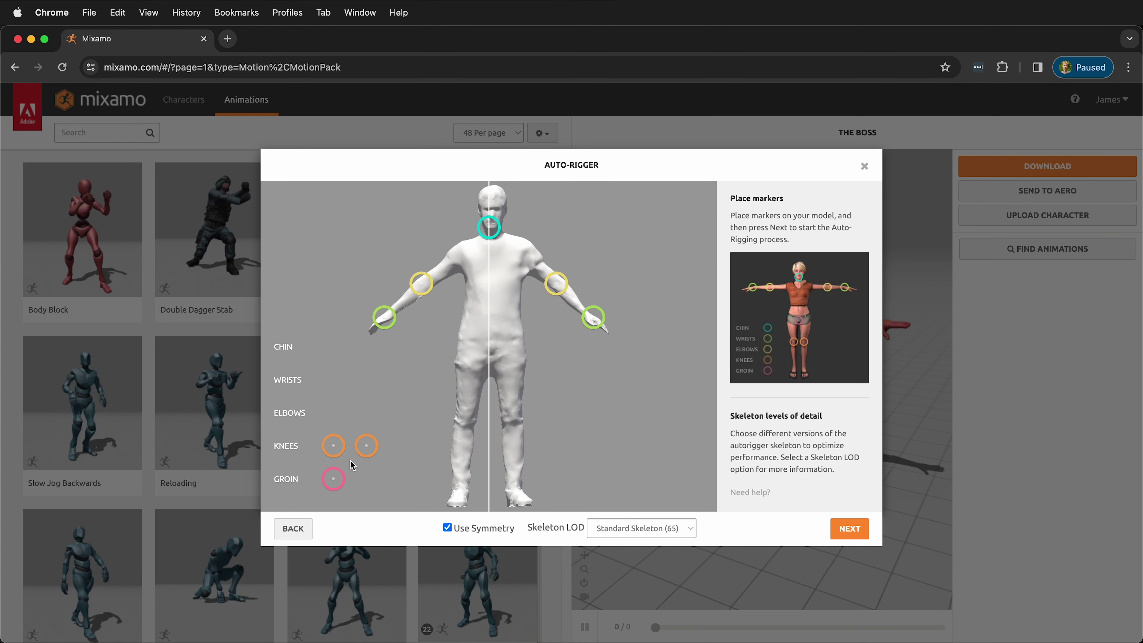
pyautogui.moveTo(341, 454); pyautogui.dragTo(466, 423)
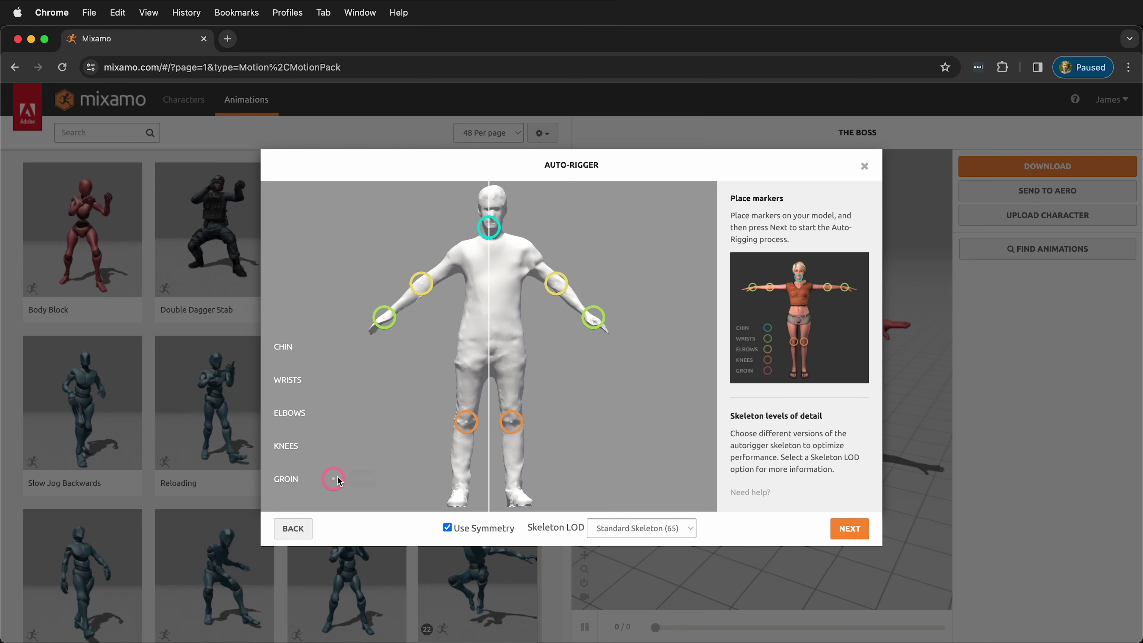
pyautogui.moveTo(338, 480)
pyautogui.mouseDown()
pyautogui.moveTo(475, 329)
pyautogui.moveTo(484, 378)
pyautogui.moveTo(486, 356)
pyautogui.moveTo(493, 366)
pyautogui.mouseUp()
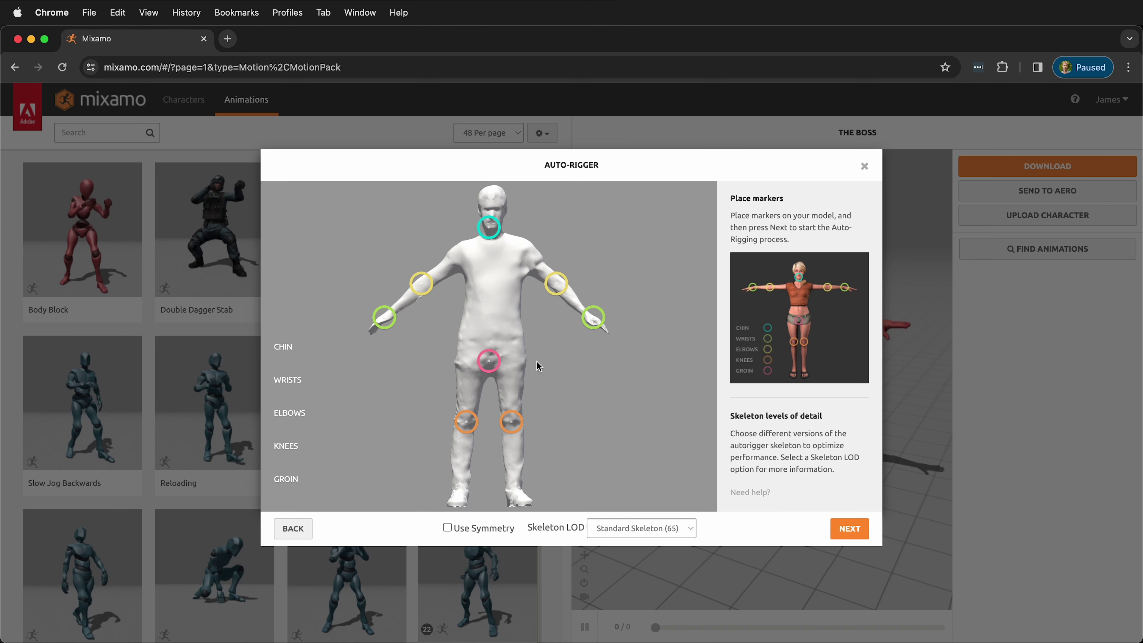
# - Fine-tune the wrist, elbow and knee marker positions individually
pyautogui.moveTo(393, 317); pyautogui.dragTo(425, 290)
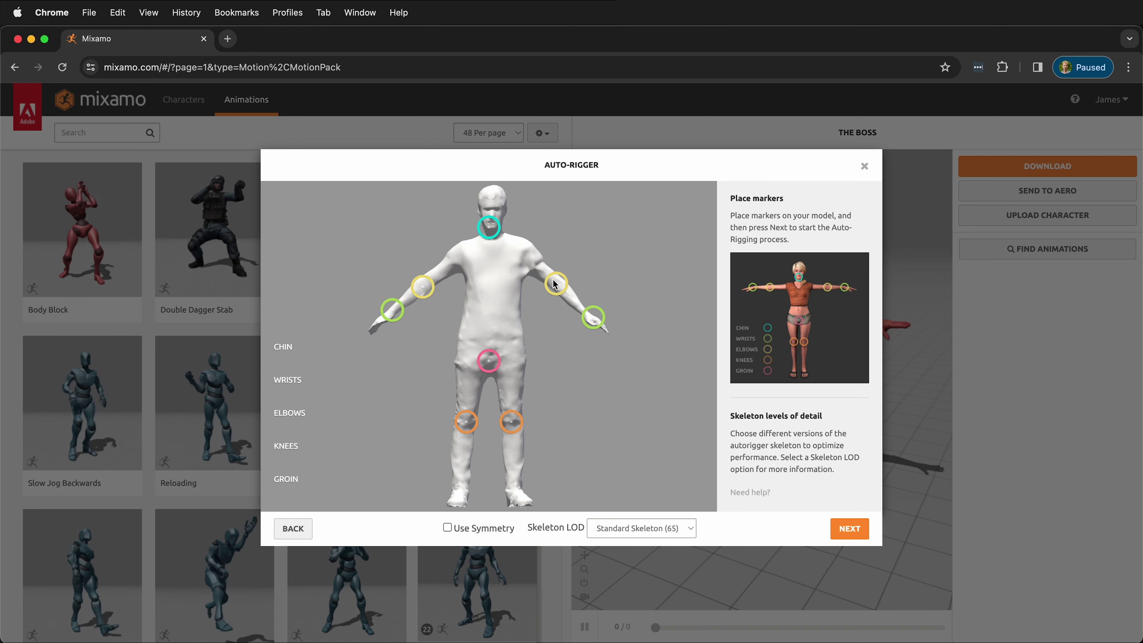
pyautogui.moveTo(555, 285); pyautogui.dragTo(557, 284)
pyautogui.moveTo(593, 317); pyautogui.dragTo(584, 312)
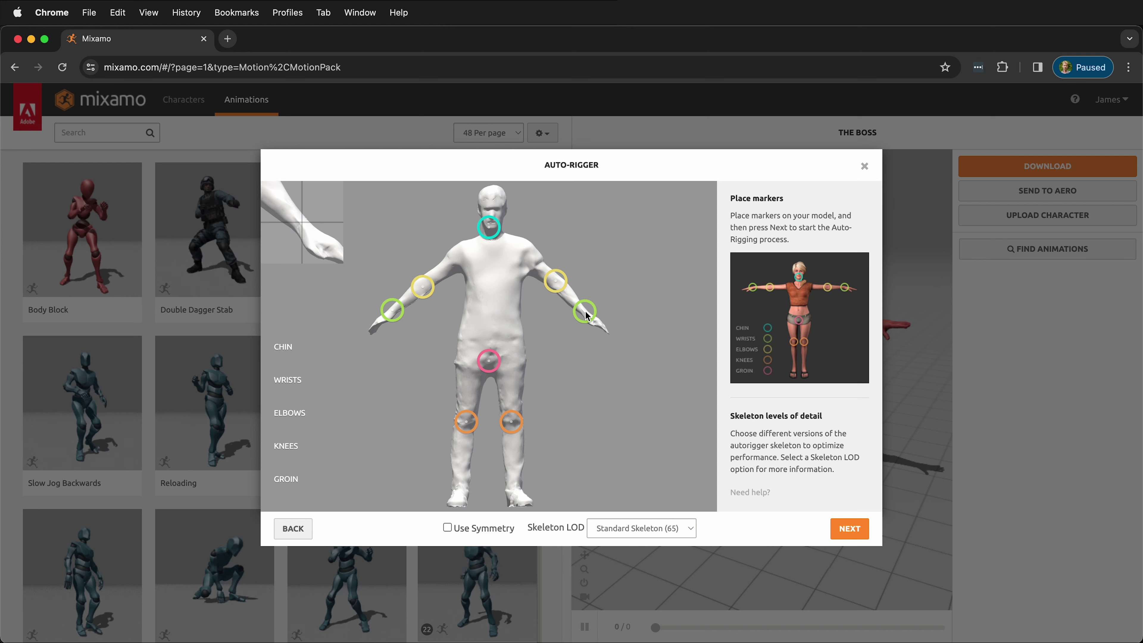
pyautogui.moveTo(489, 227); pyautogui.dragTo(493, 233)
pyautogui.moveTo(466, 423); pyautogui.dragTo(521, 422)
pyautogui.moveTo(488, 360); pyautogui.dragTo(490, 364)
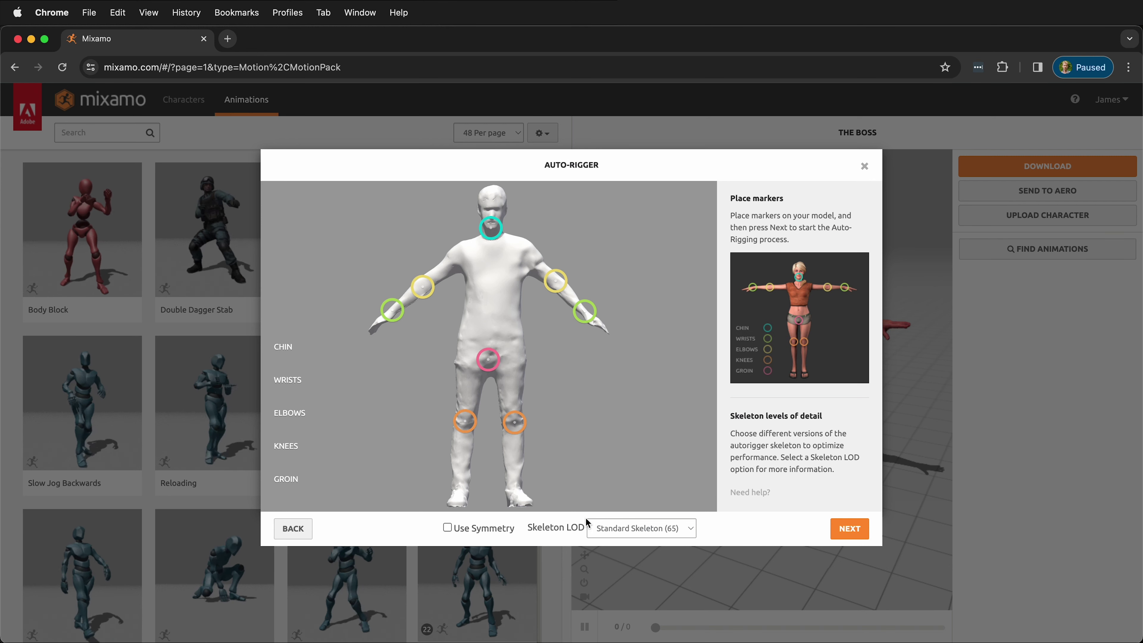
# - Compare the No Fingers (25) and 2 Chain Fingers skeletons, keep No Fingers (25), and start auto-rigging
pyautogui.click(598, 532)
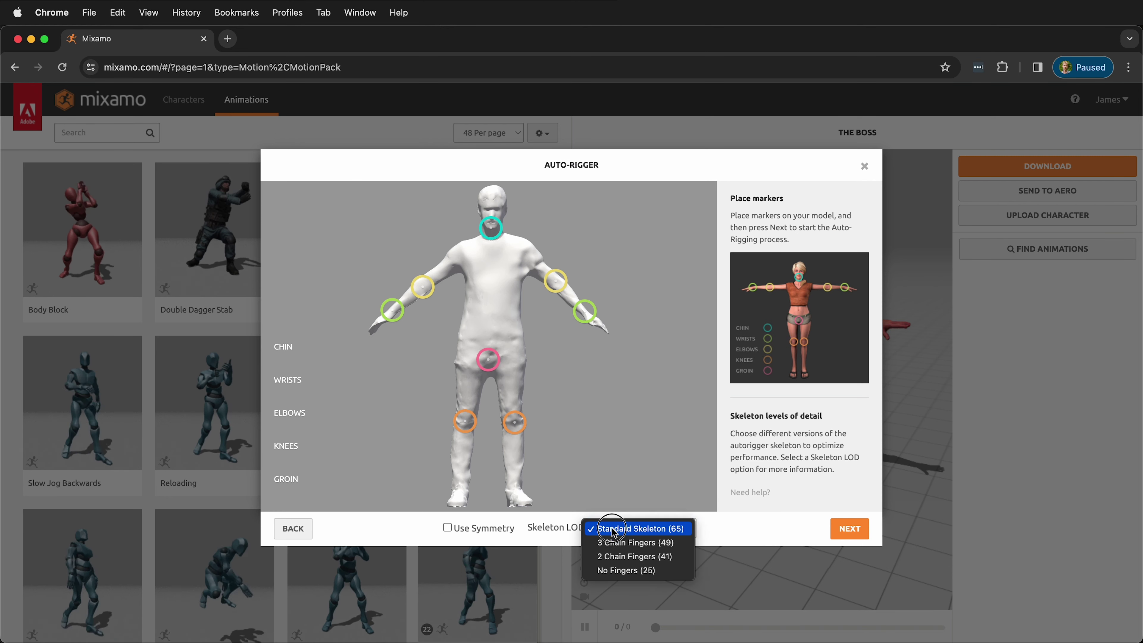
pyautogui.click(632, 571)
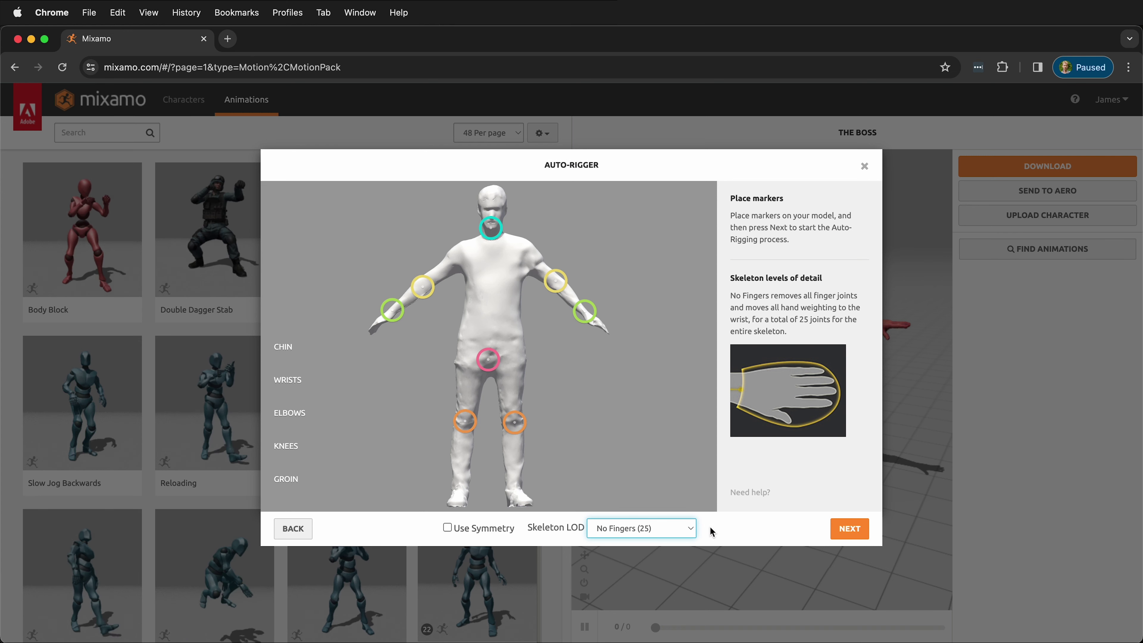
pyautogui.click(655, 532)
pyautogui.click(647, 523)
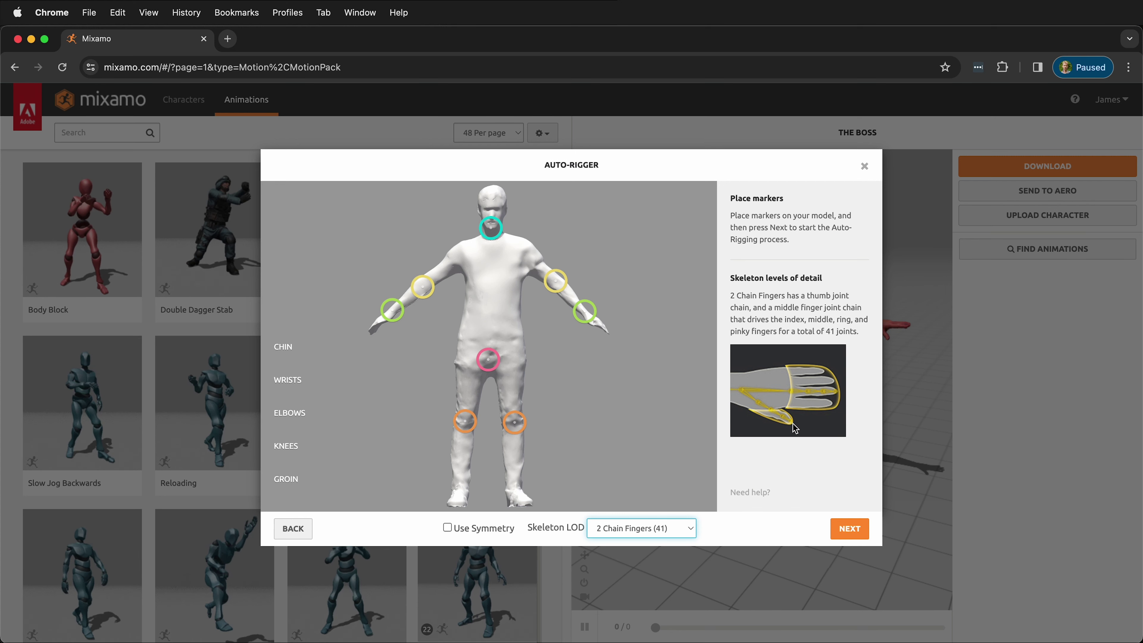
pyautogui.click(689, 532)
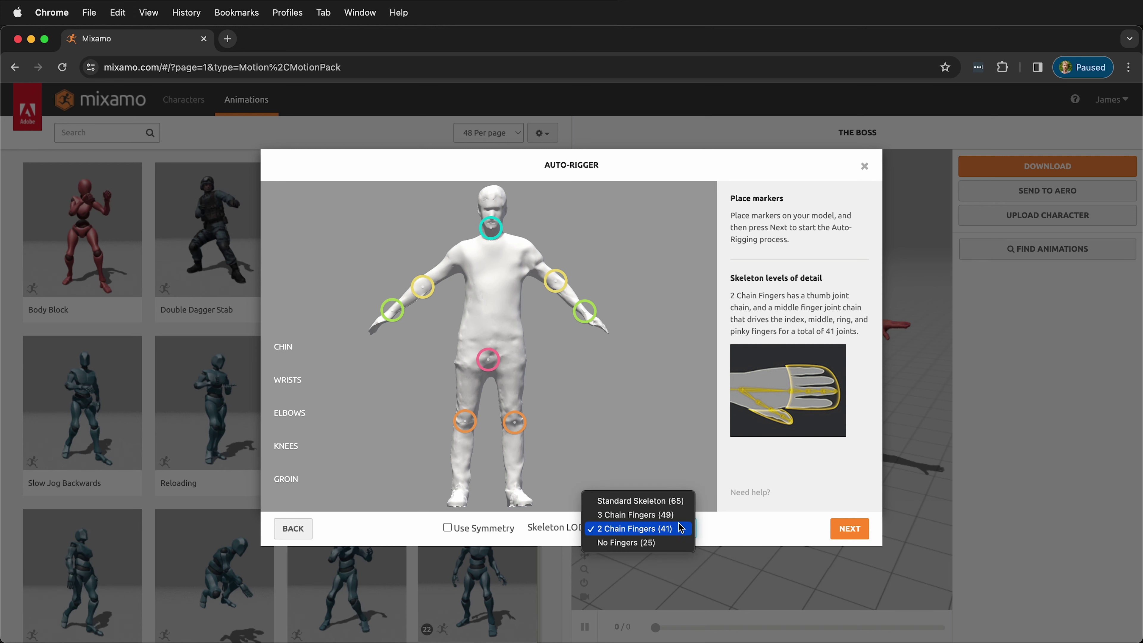
pyautogui.click(661, 543)
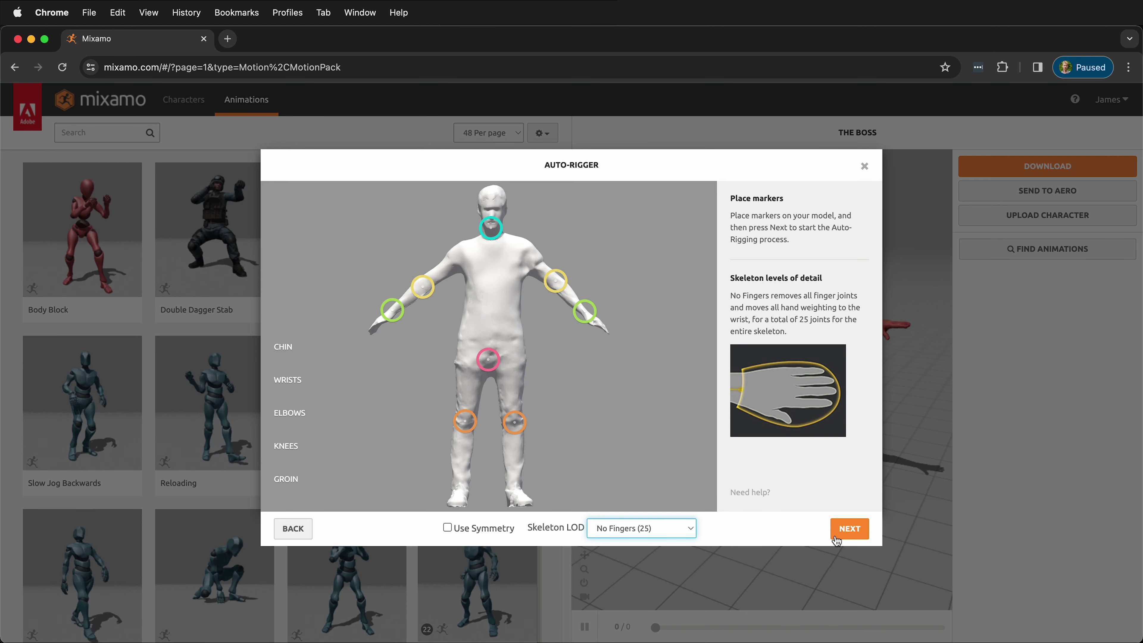
pyautogui.click(857, 533)
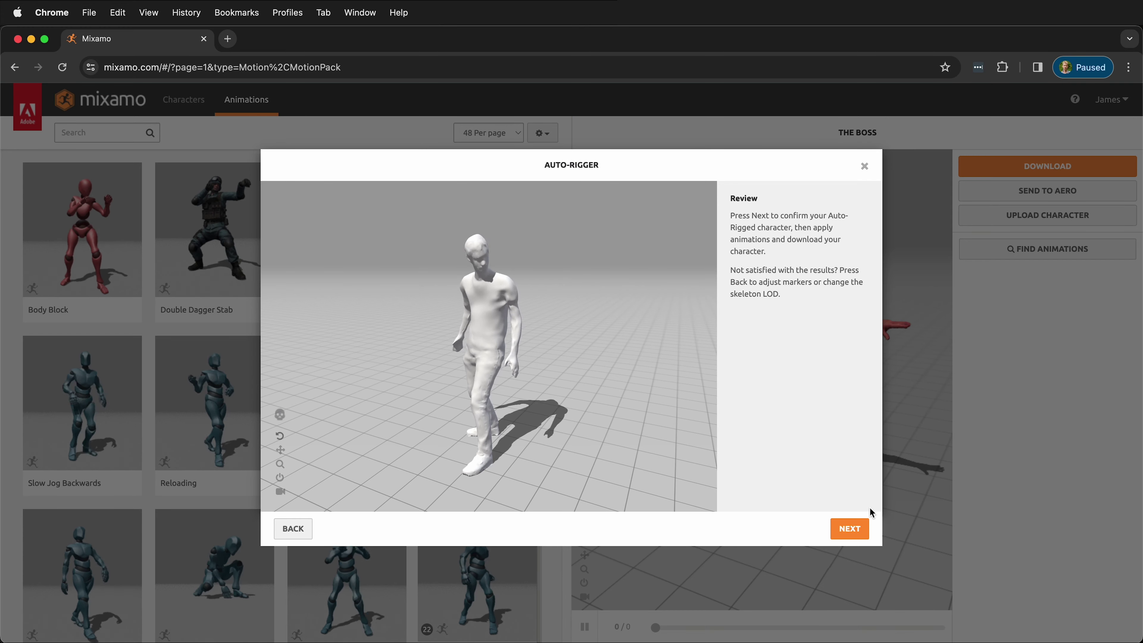
# - Accept the rigged character, preview Zombie Stand Up, then load the Punching animation
pyautogui.click(848, 529)
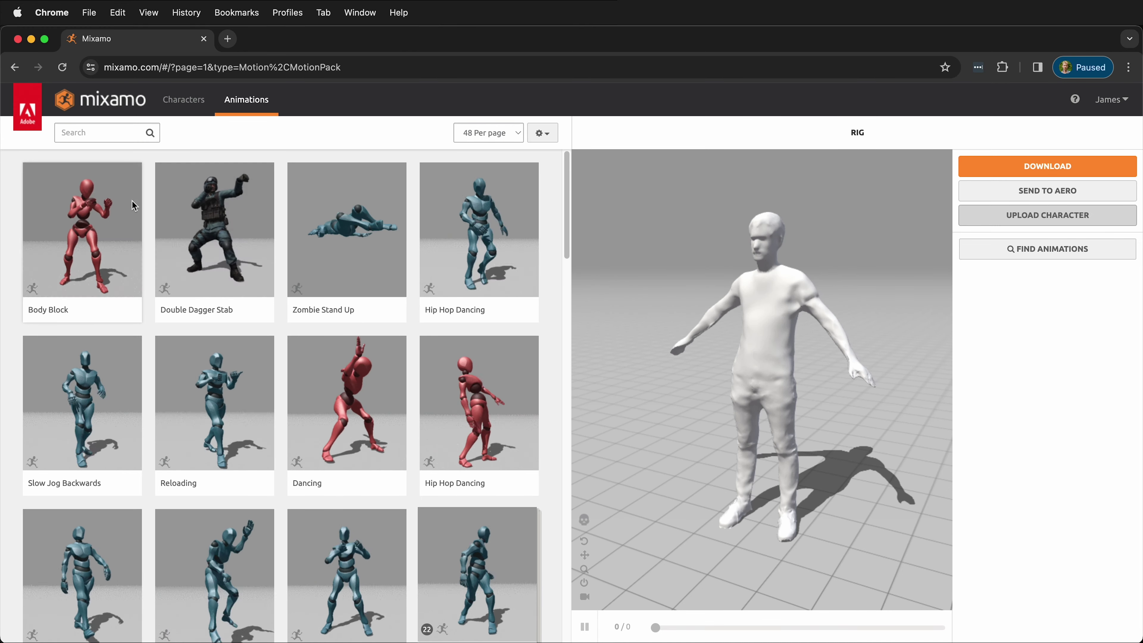
pyautogui.click(330, 241)
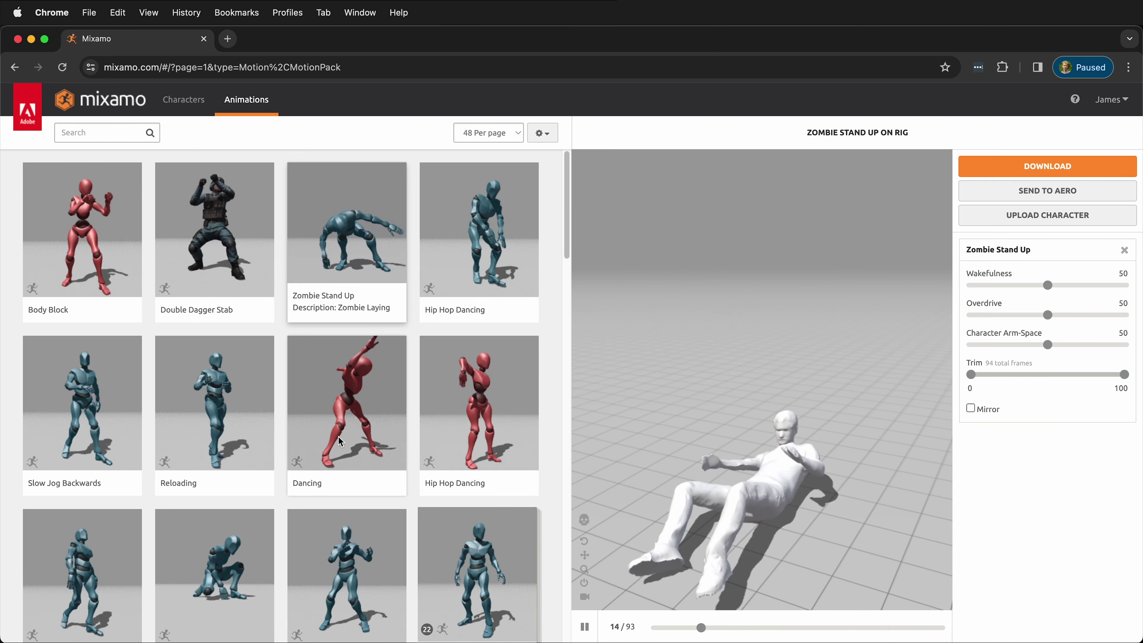
pyautogui.scroll(-3, 340, 435)
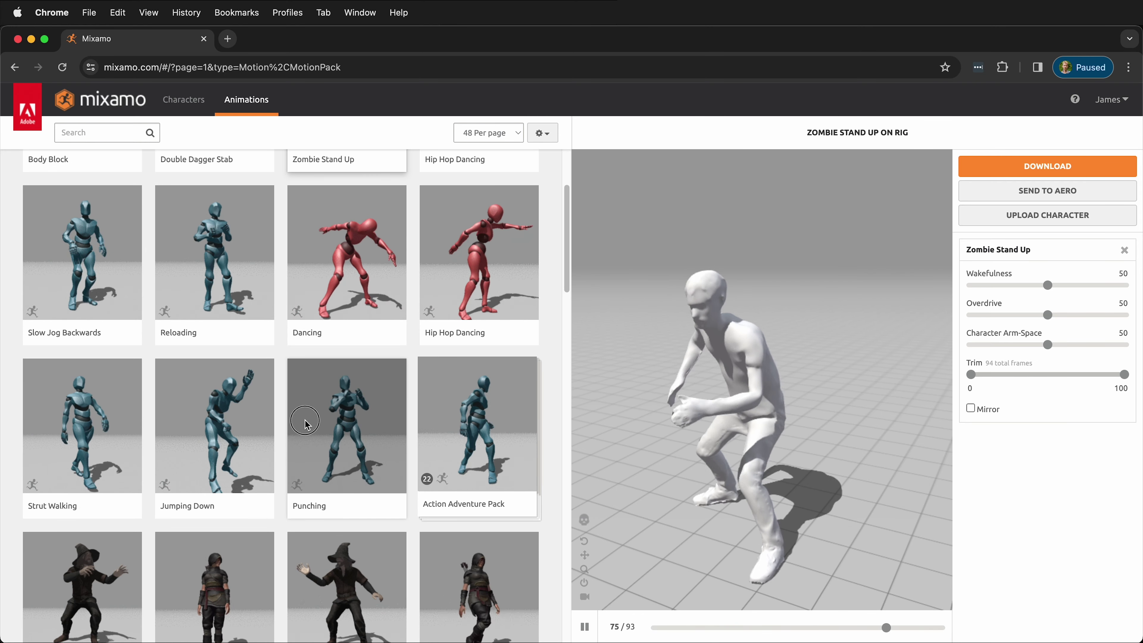
pyautogui.click(355, 430)
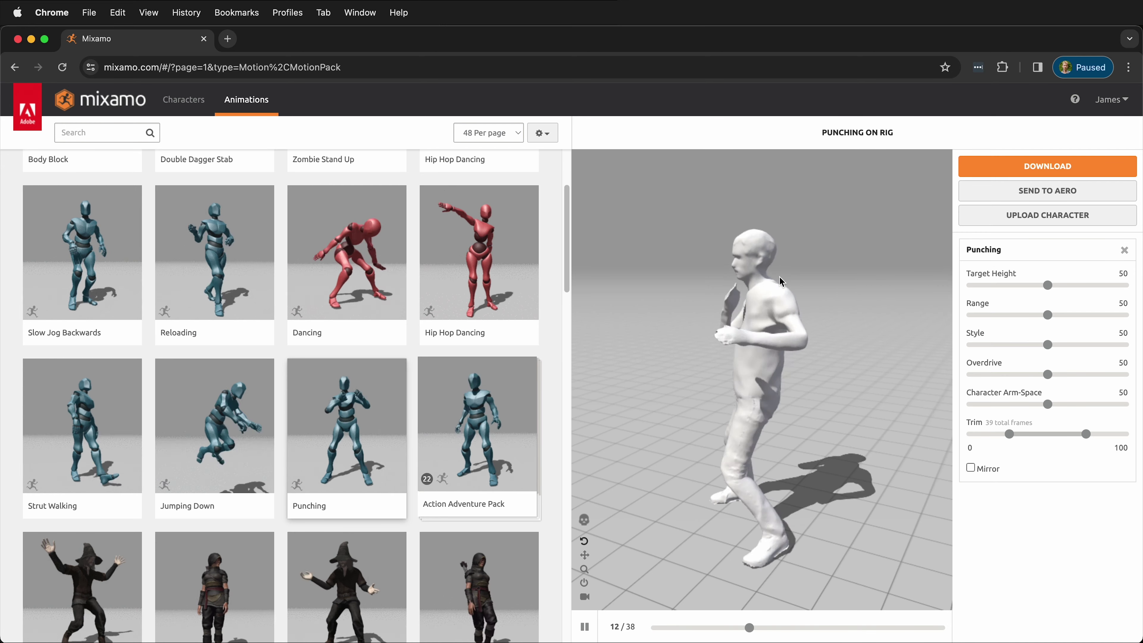
# - Raise the Punching Target Height to 68 and leave Mirror unchecked
pyautogui.moveTo(1047, 285); pyautogui.dragTo(1074, 285)
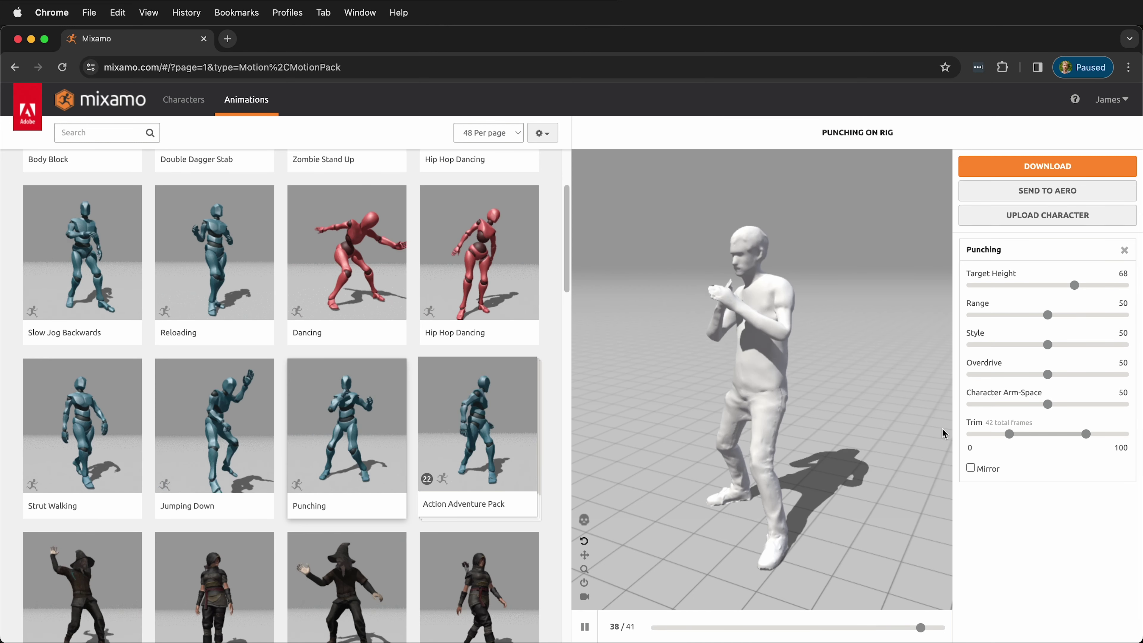
pyautogui.click(971, 468)
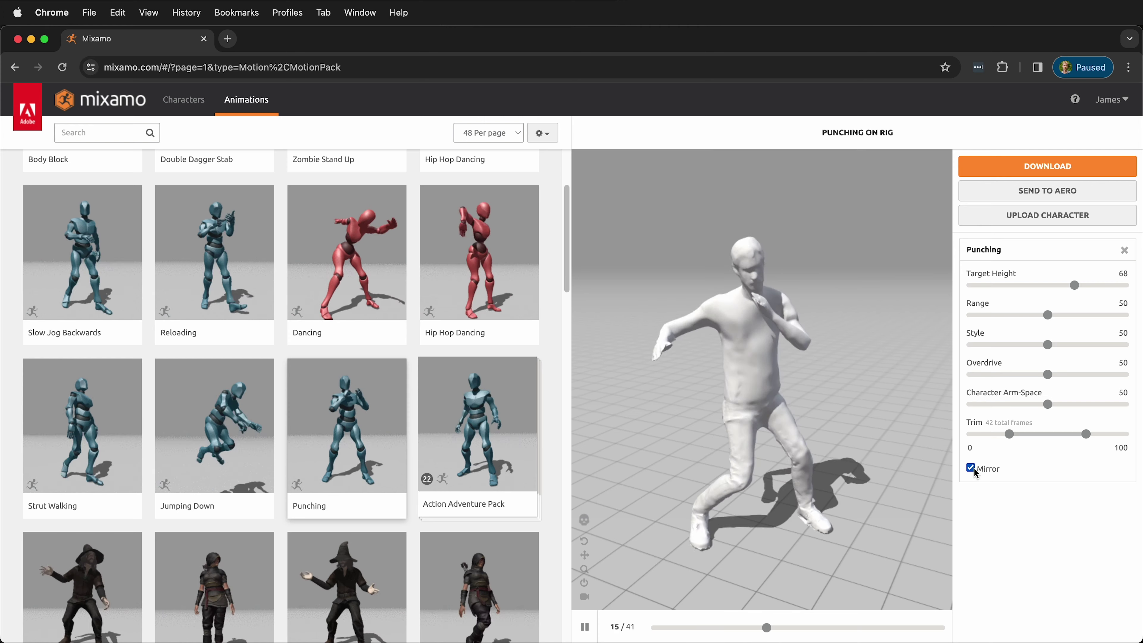
pyautogui.click(972, 469)
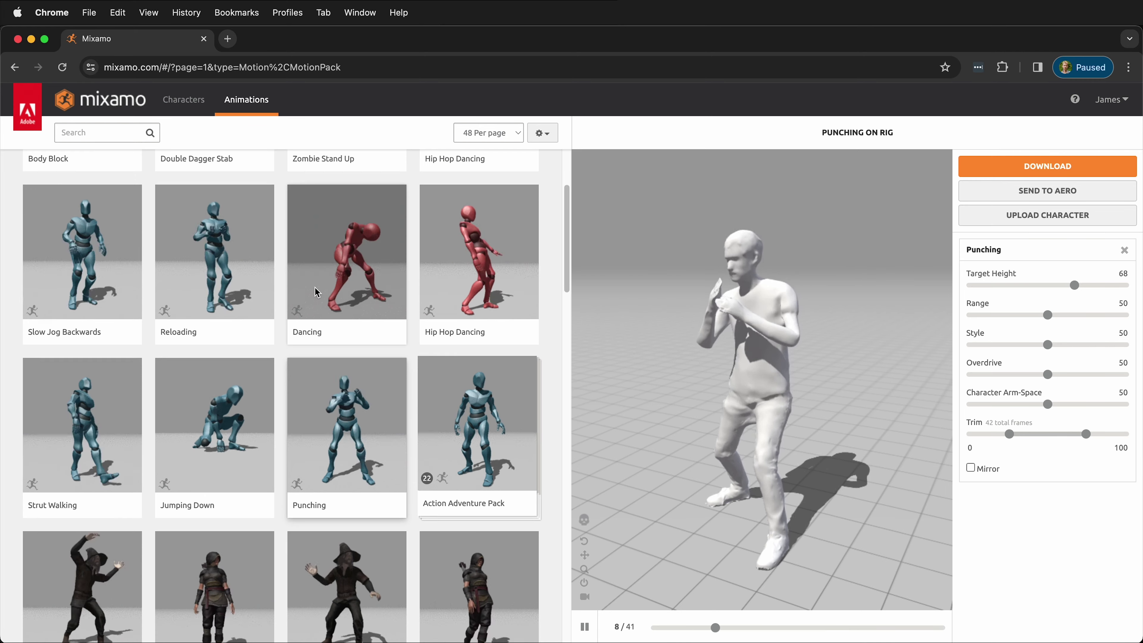
pyautogui.scroll(-10, 317, 291)
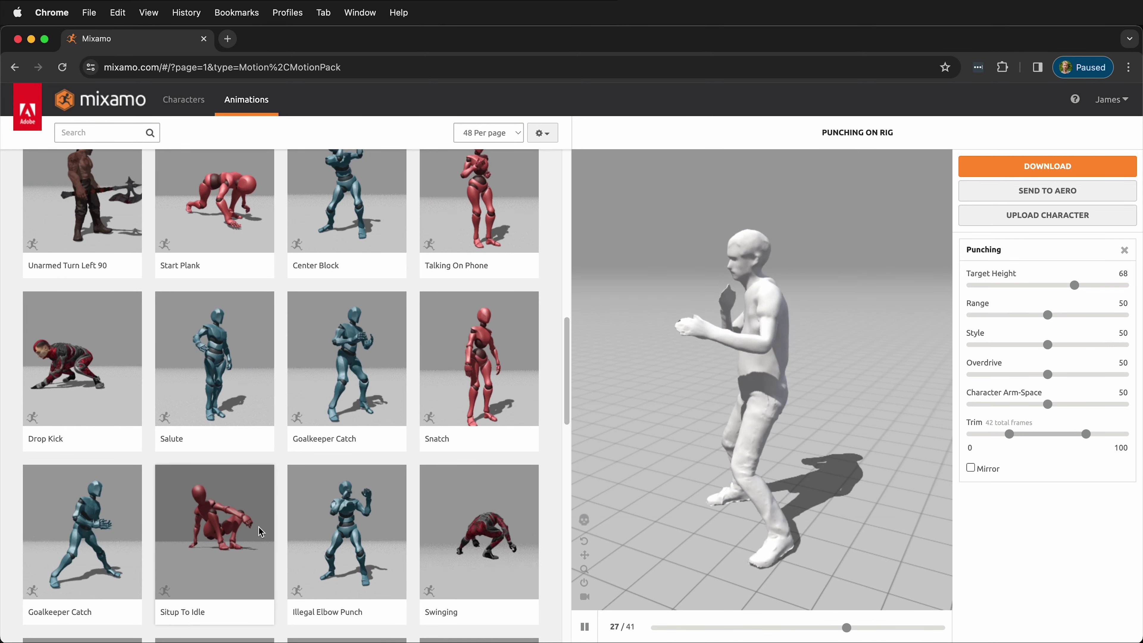
pyautogui.scroll(12, 346, 256)
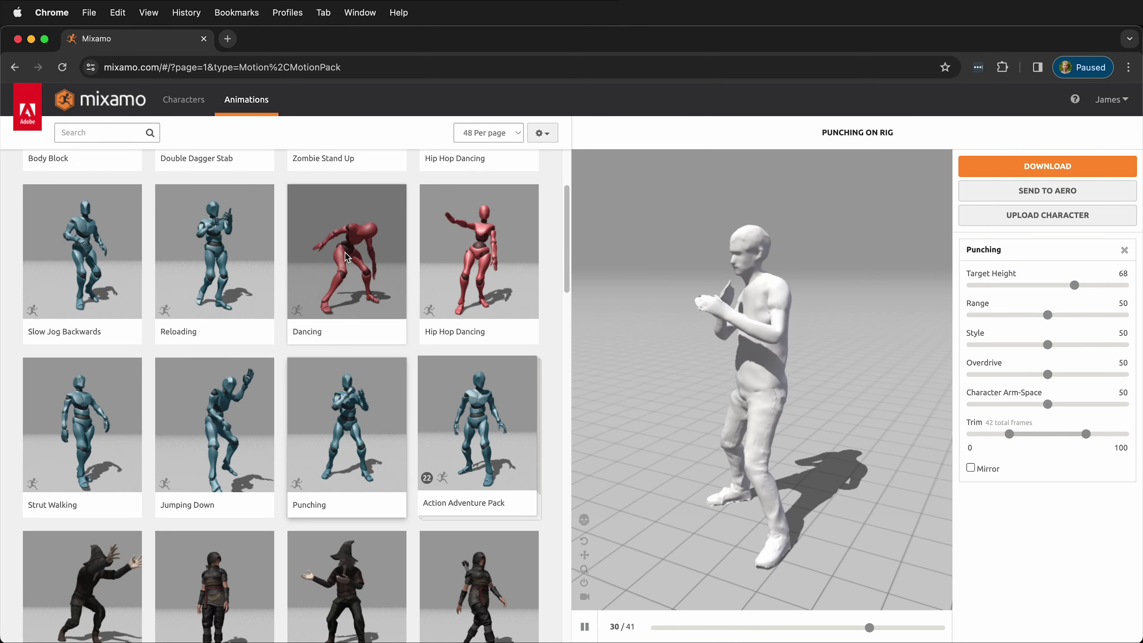
# - Download the Dancing animation as FBX Binary with skin, 30 fps, no keyframe reduction
pyautogui.click(346, 257)
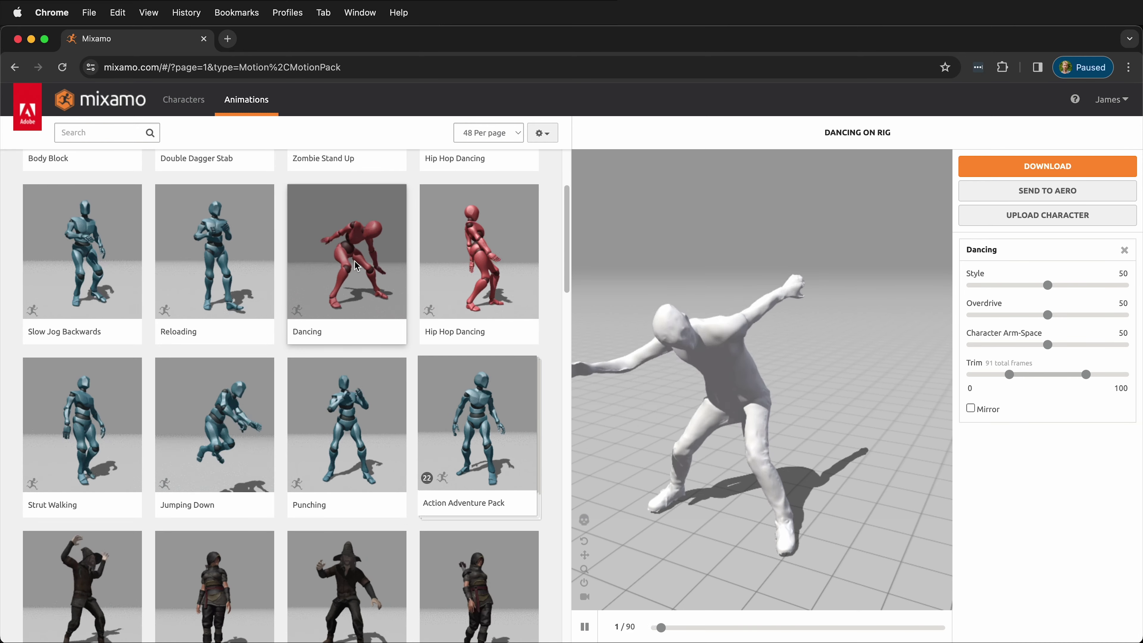
pyautogui.click(1059, 167)
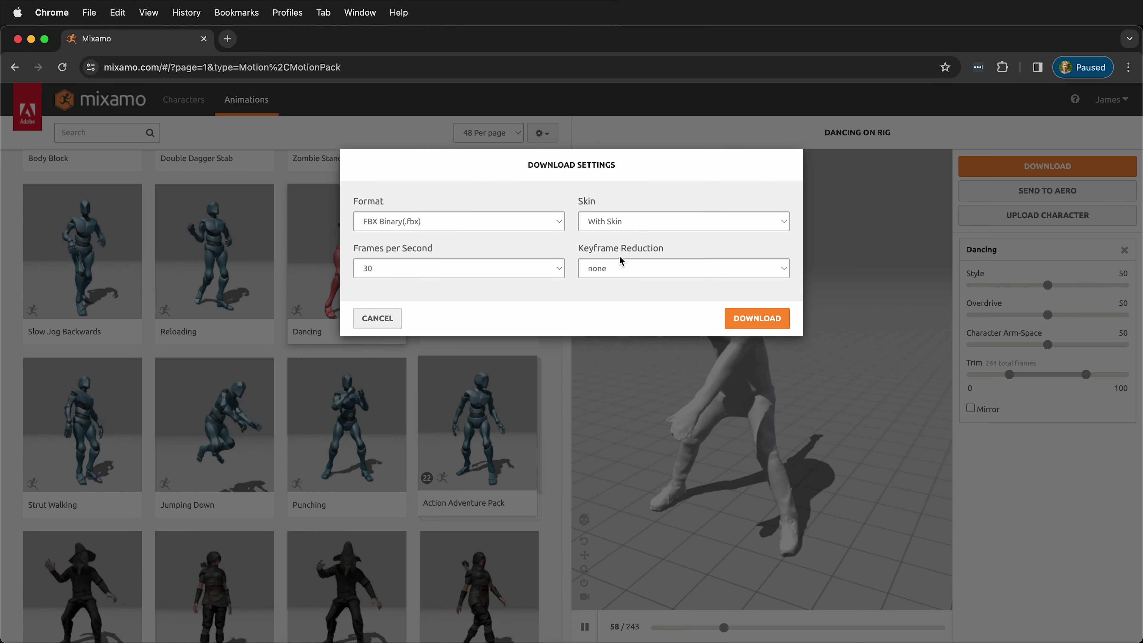
pyautogui.click(629, 263)
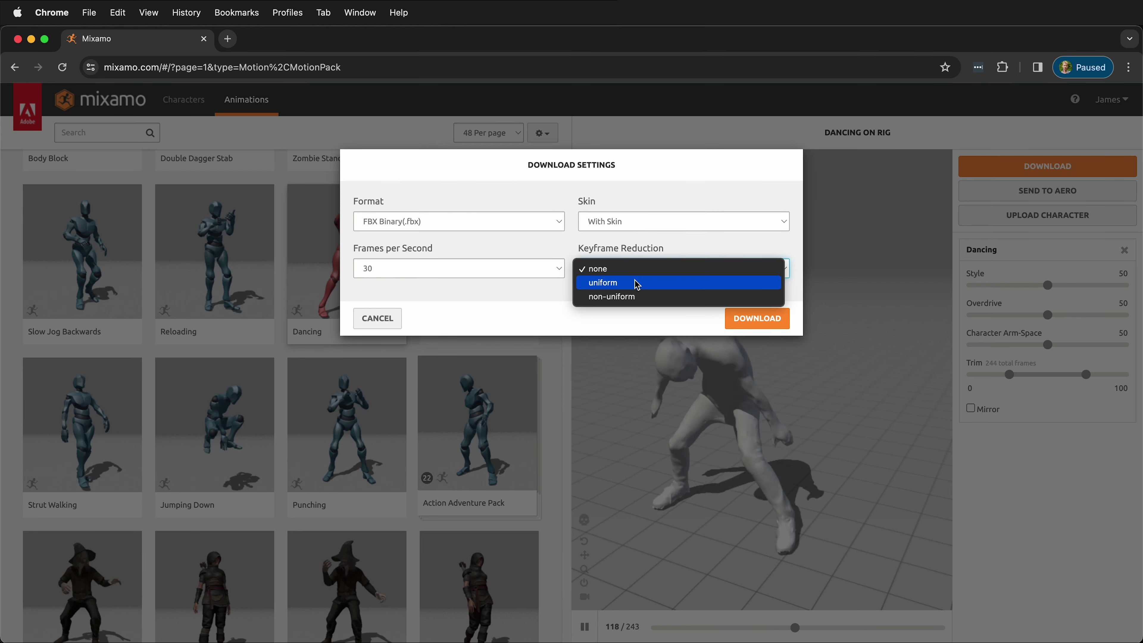
pyautogui.click(683, 259)
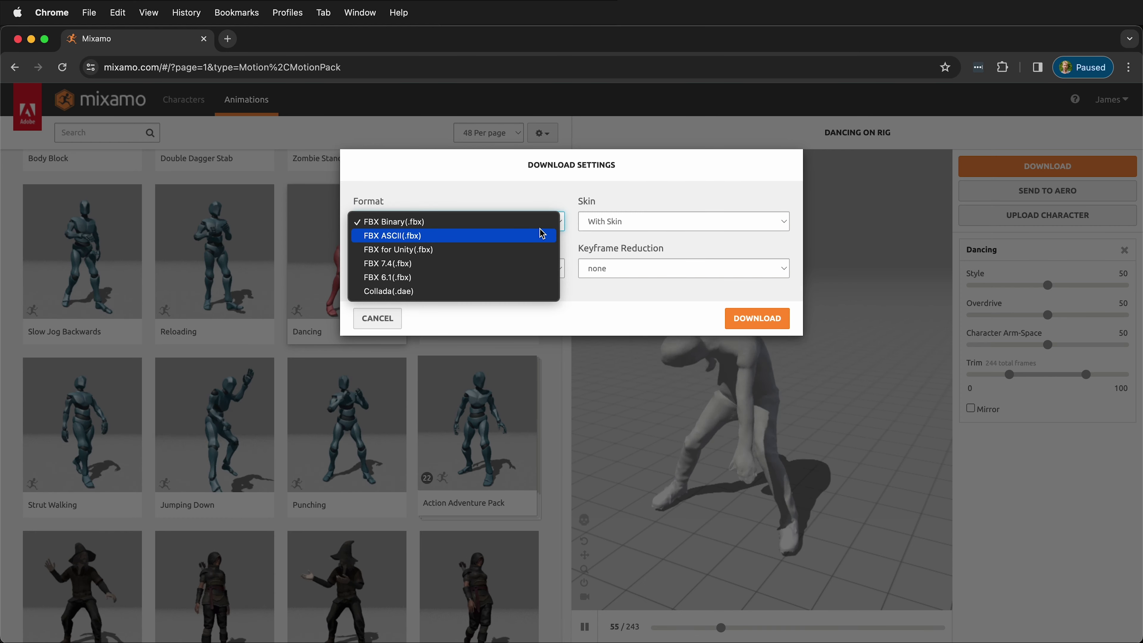
pyautogui.click(490, 184)
pyautogui.click(762, 322)
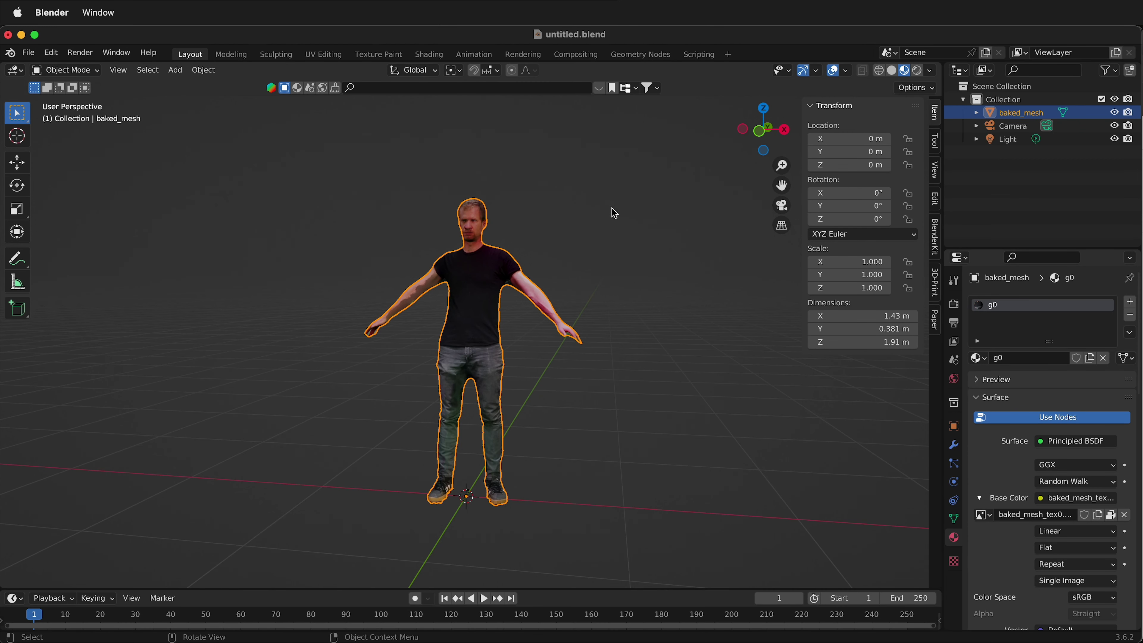
pyautogui.moveTo(614, 213)
pyautogui.mouseDown(button='middle')
pyautogui.moveTo(439, 252)
pyautogui.moveTo(625, 245)
pyautogui.moveTo(670, 228)
pyautogui.moveTo(616, 236)
pyautogui.mouseUp(button='middle')
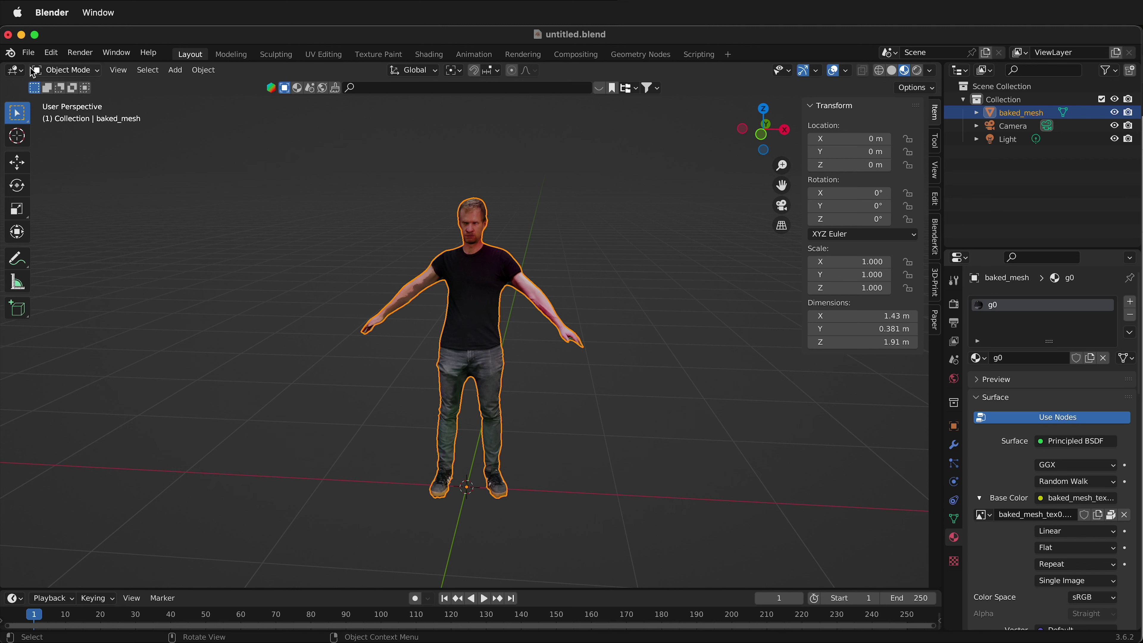
# - Import Dancing.fbx into the Blender scene through File > Import > FBX
pyautogui.click(29, 53)
pyautogui.moveTo(90, 231)
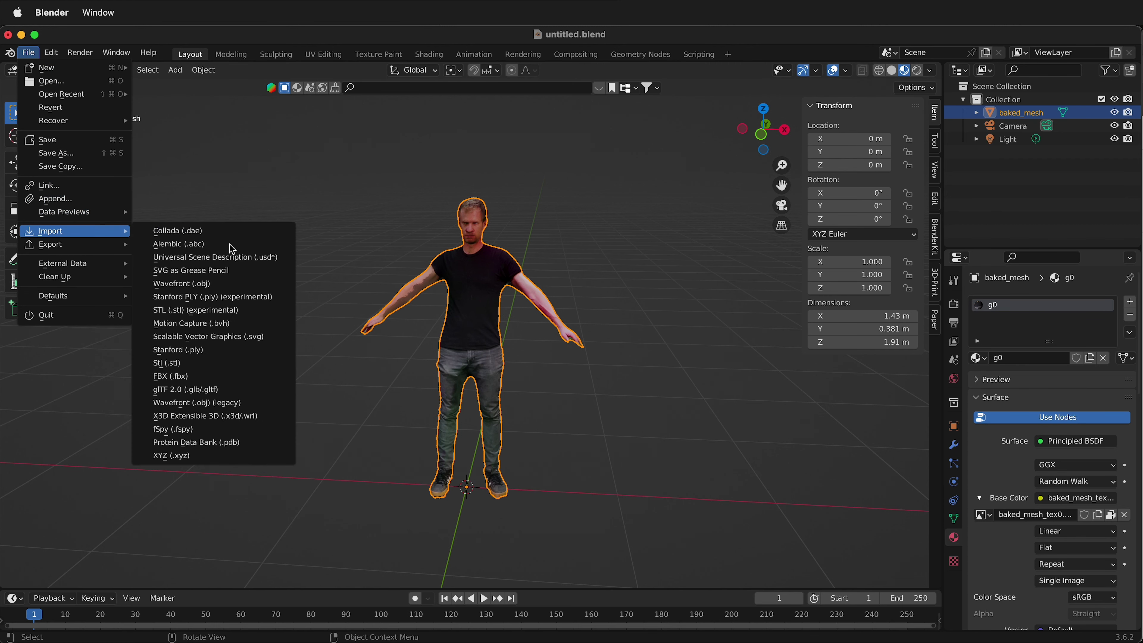
pyautogui.click(241, 384)
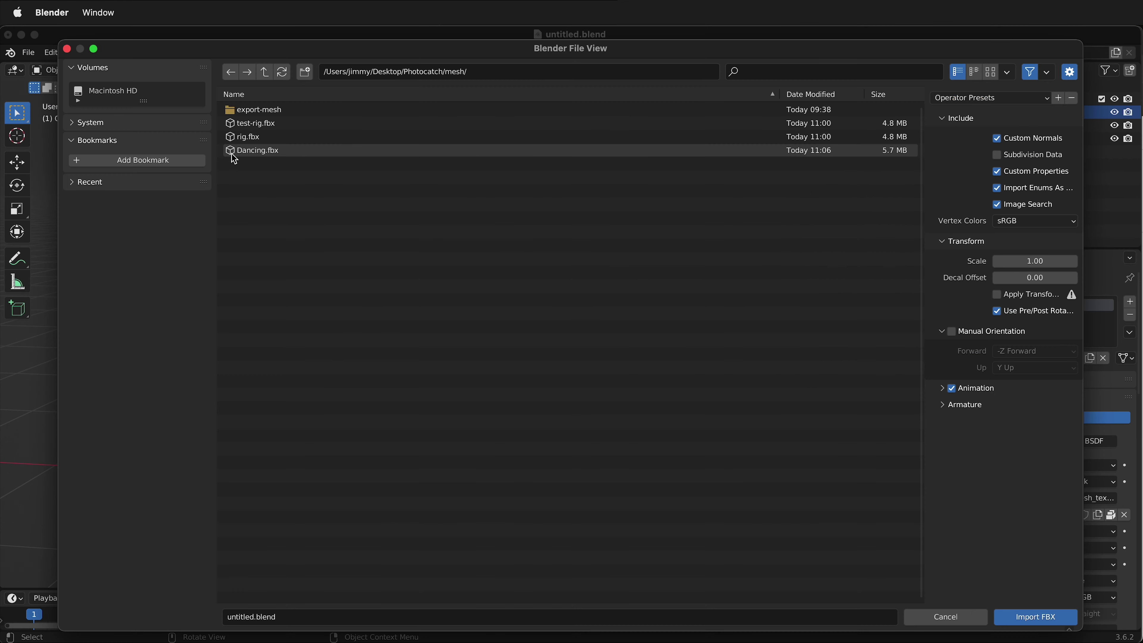
pyautogui.click(264, 153)
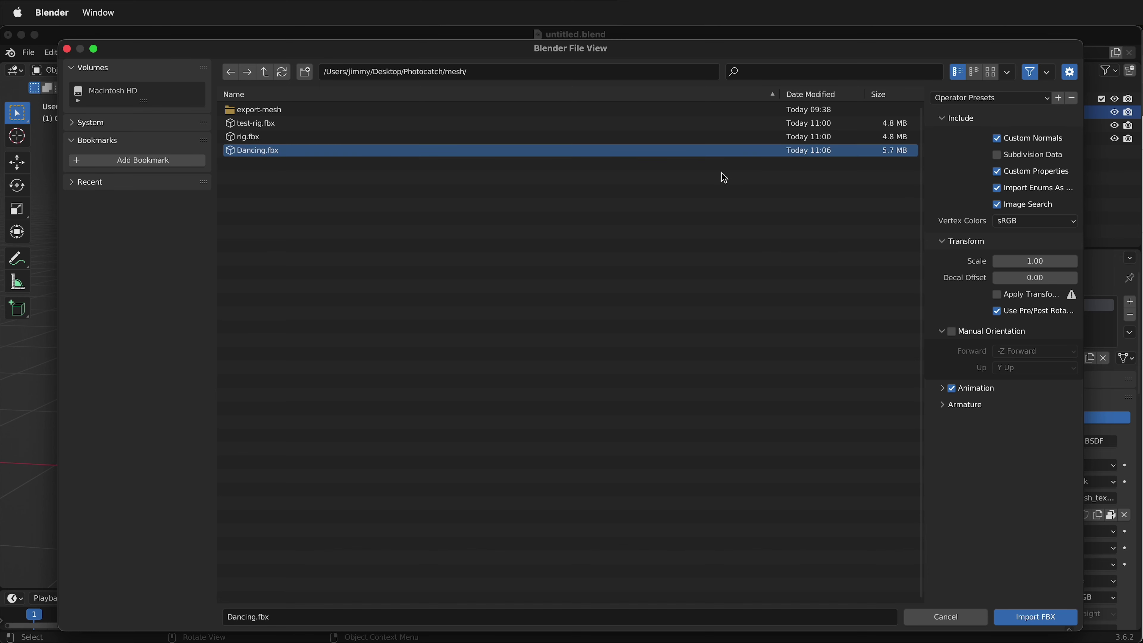
pyautogui.click(1052, 618)
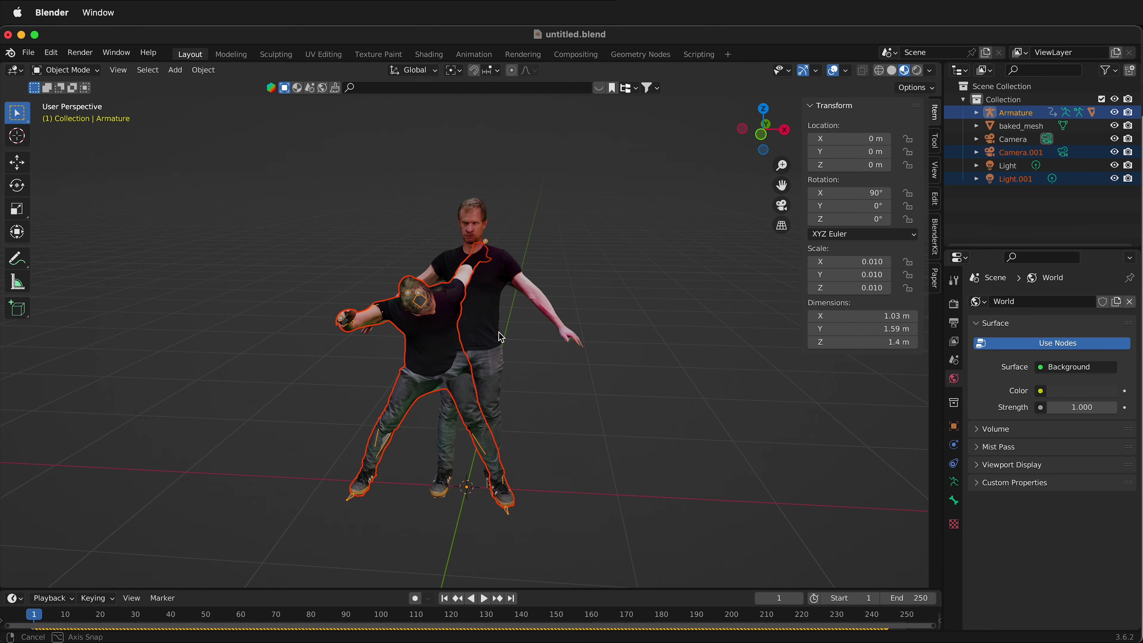
# - Move the dancing armature along X to -0.94568 m beside the original mesh
pyautogui.moveTo(498, 334); pyautogui.dragTo(560, 353, button='middle')
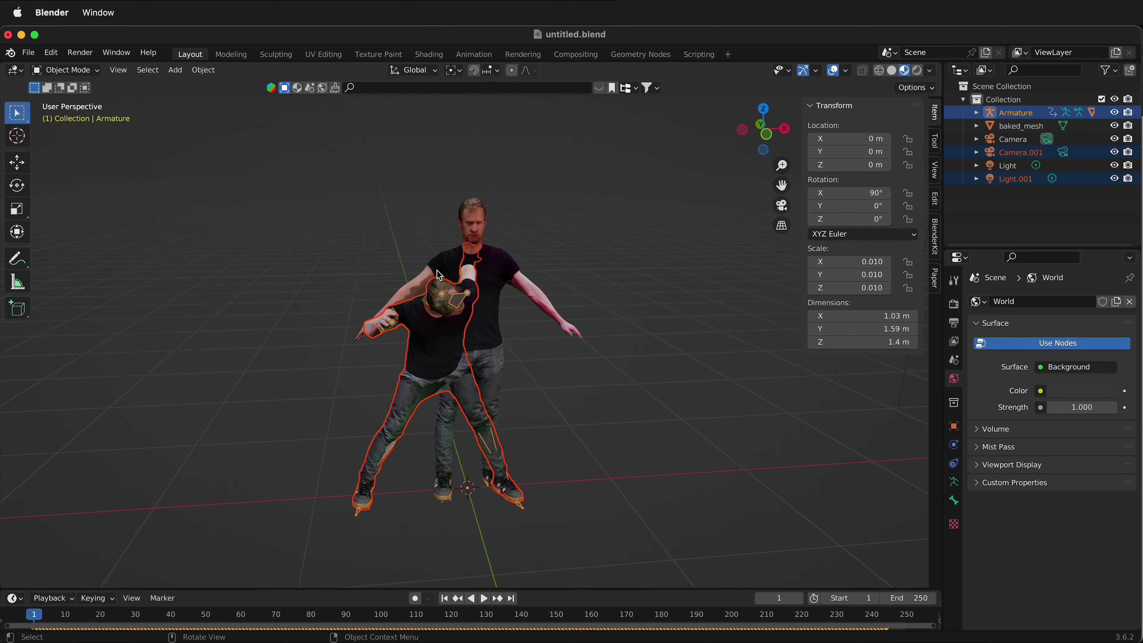
pyautogui.press('g')
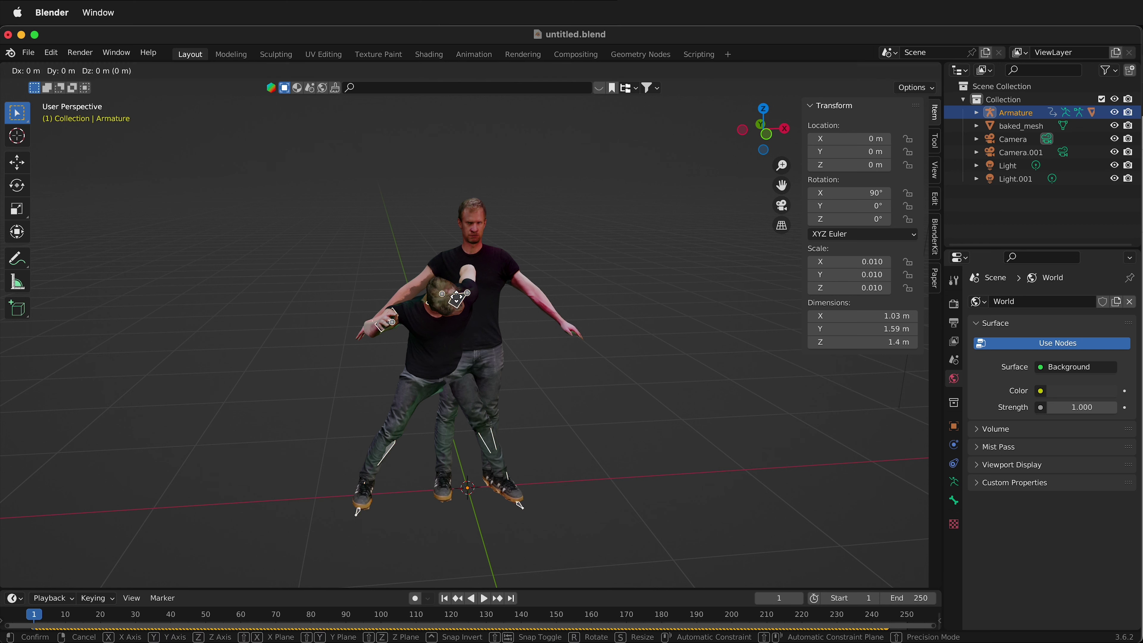
pyautogui.press('x')
pyautogui.click(315, 304)
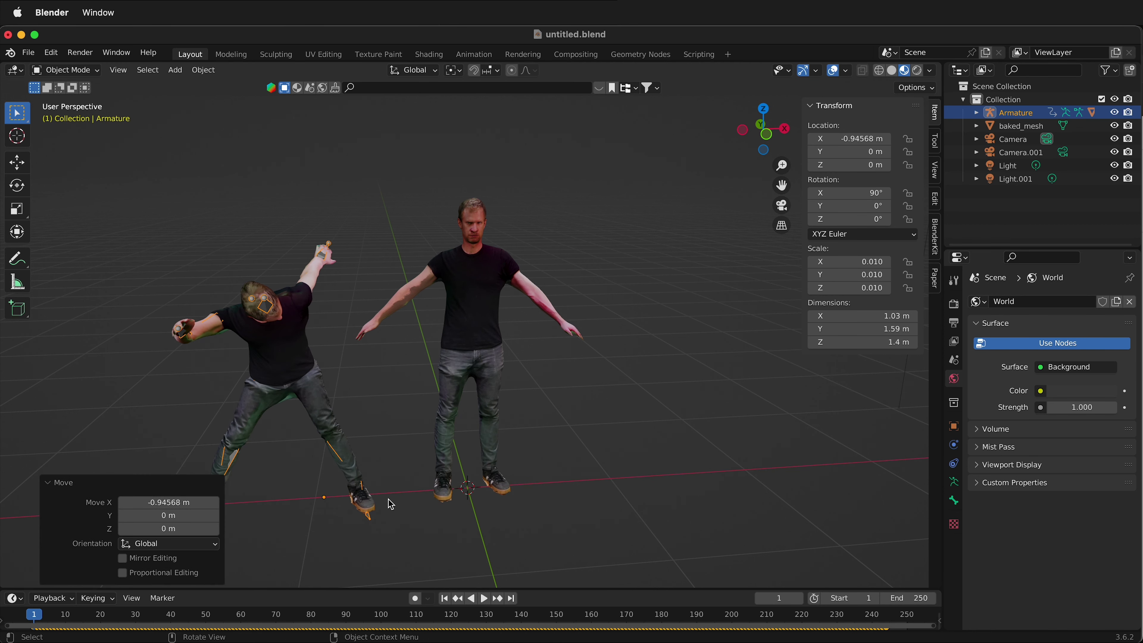
# - Play the dance animation and watch it from several angles
pyautogui.press('space')
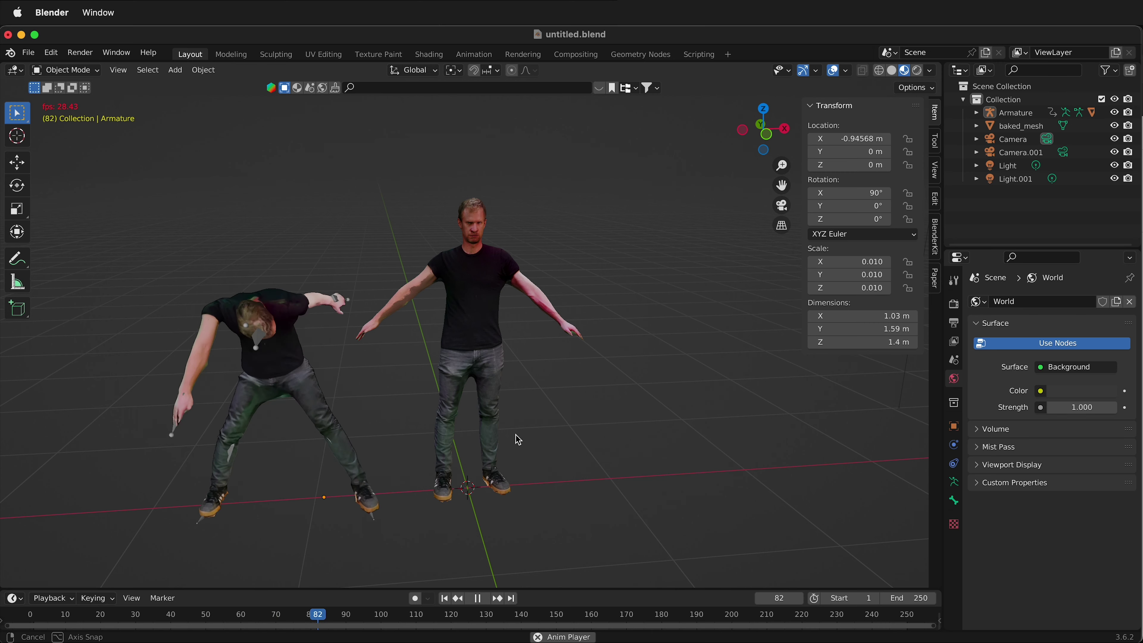
pyautogui.moveTo(518, 439); pyautogui.dragTo(622, 436, button='middle')
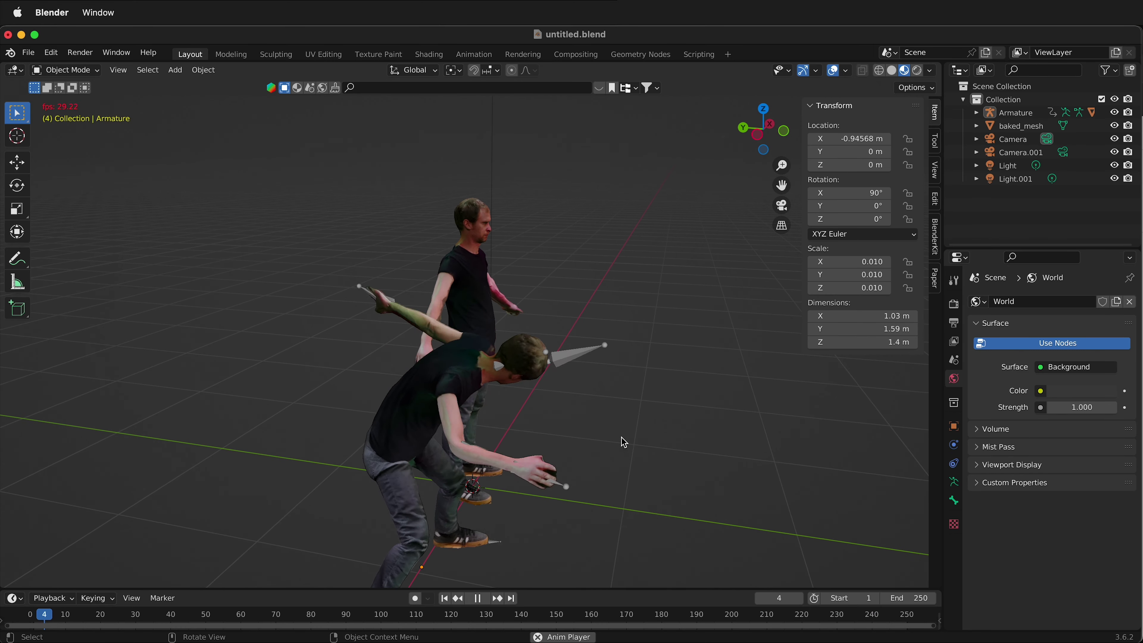
pyautogui.scroll(-3, 603, 472)
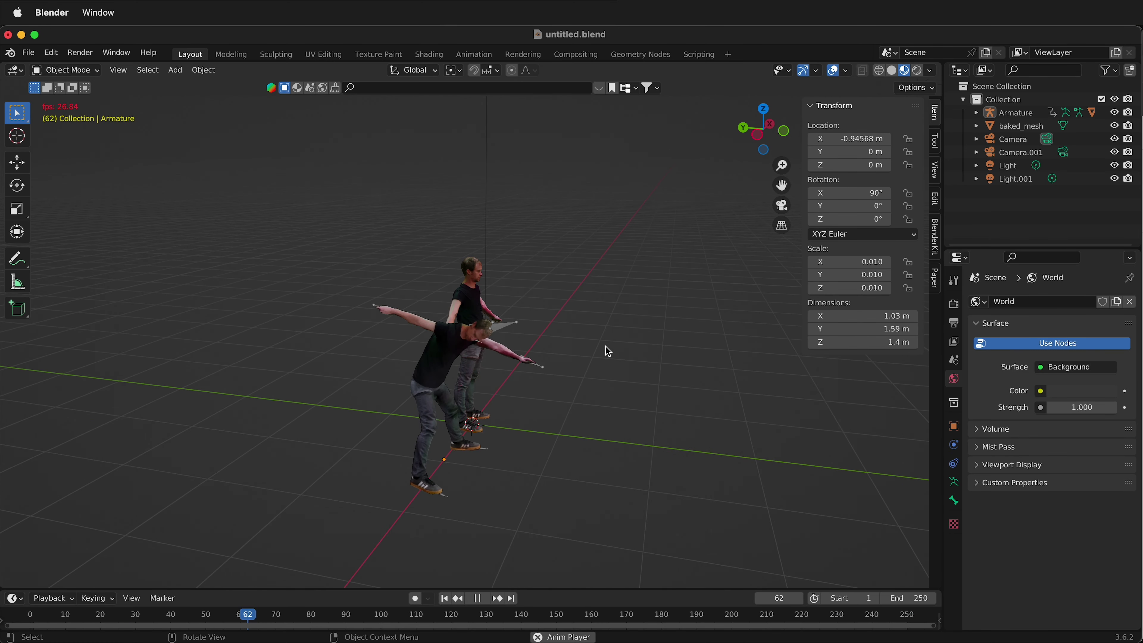
pyautogui.moveTo(523, 395); pyautogui.dragTo(370, 312, button='middle')
pyautogui.scroll(4, 409, 396)
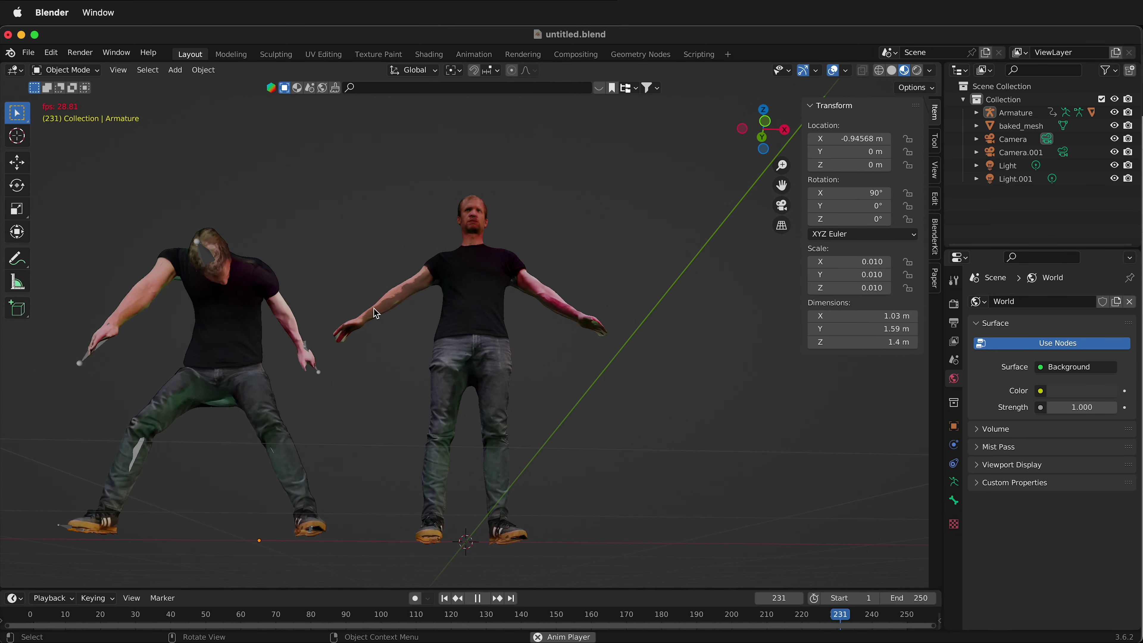